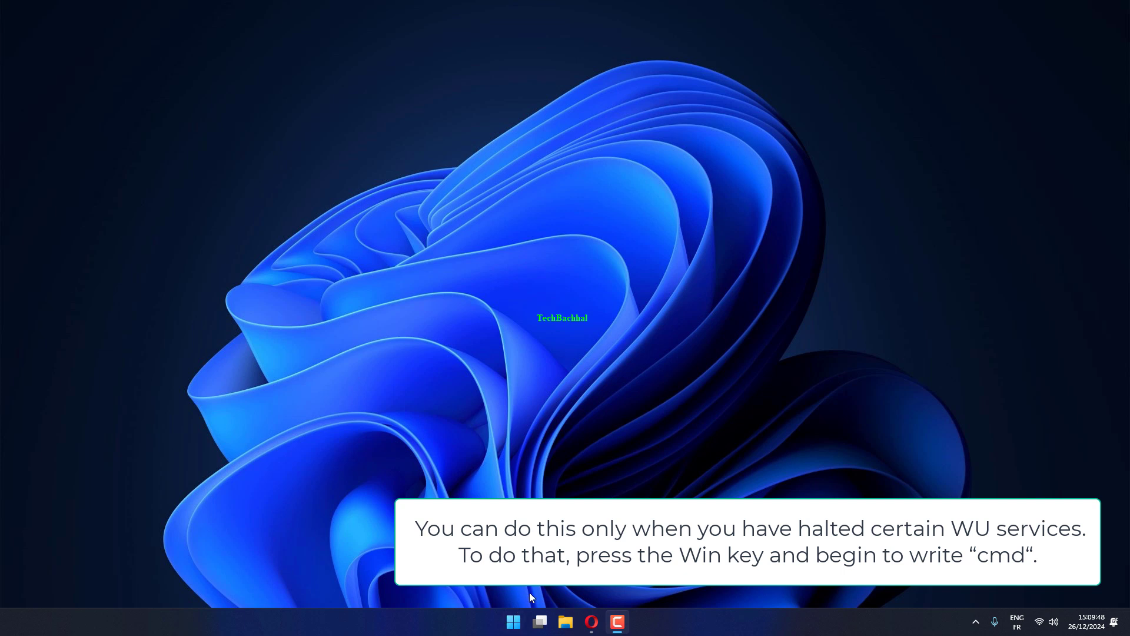
Step: Search the Start menu for cmd and launch Command Prompt as administrator
left_click(514, 623)
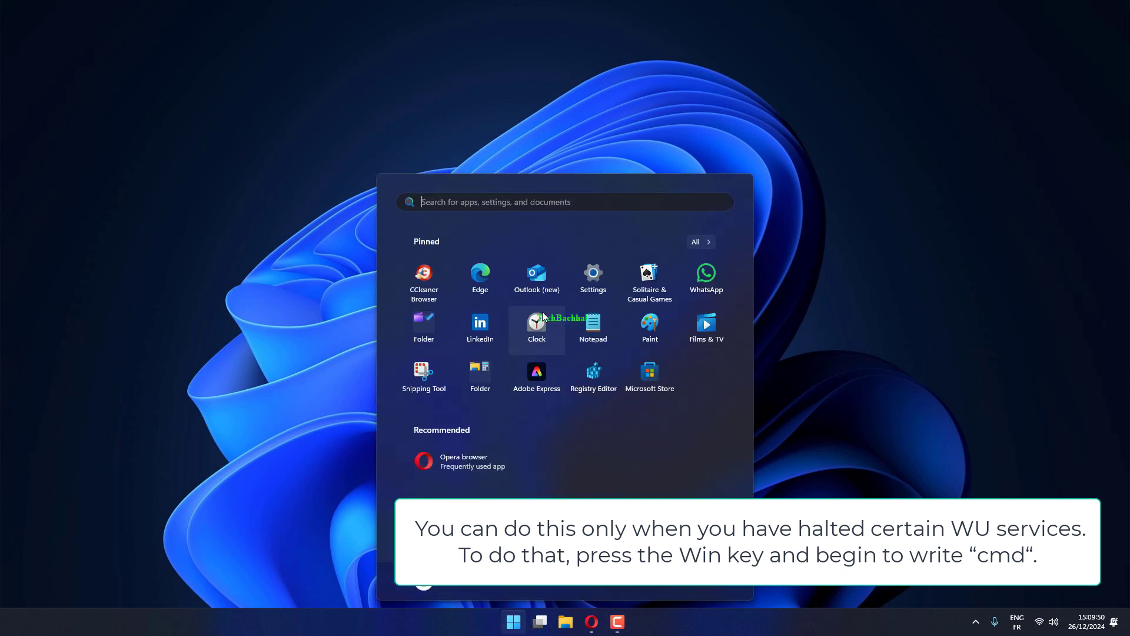
type("c")
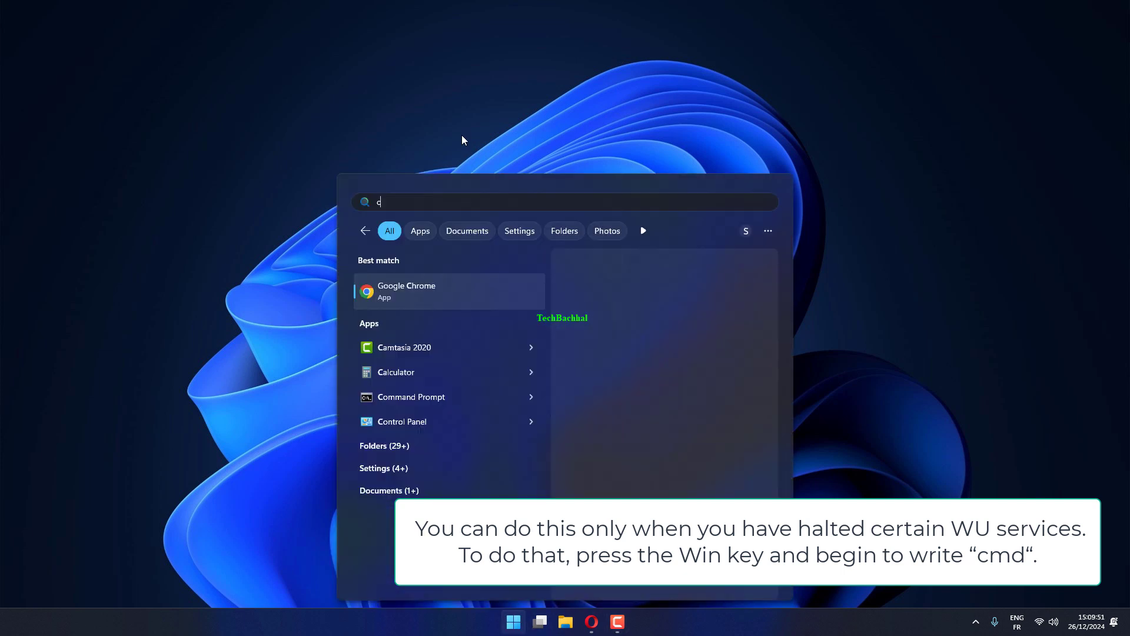
type("md")
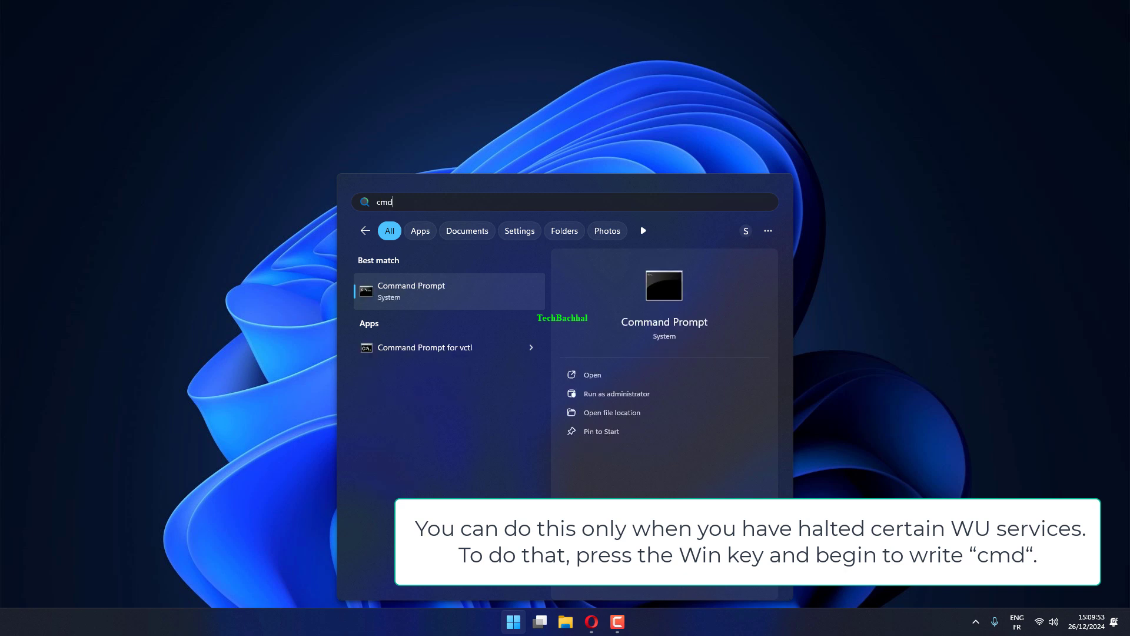
right_click(446, 295)
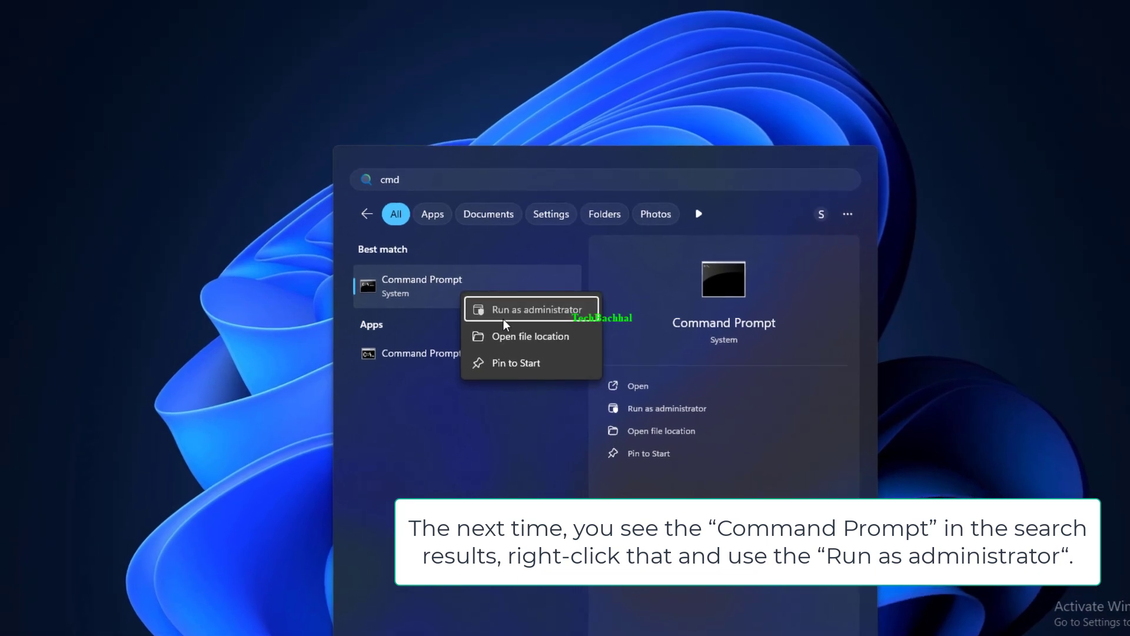
key("Escape")
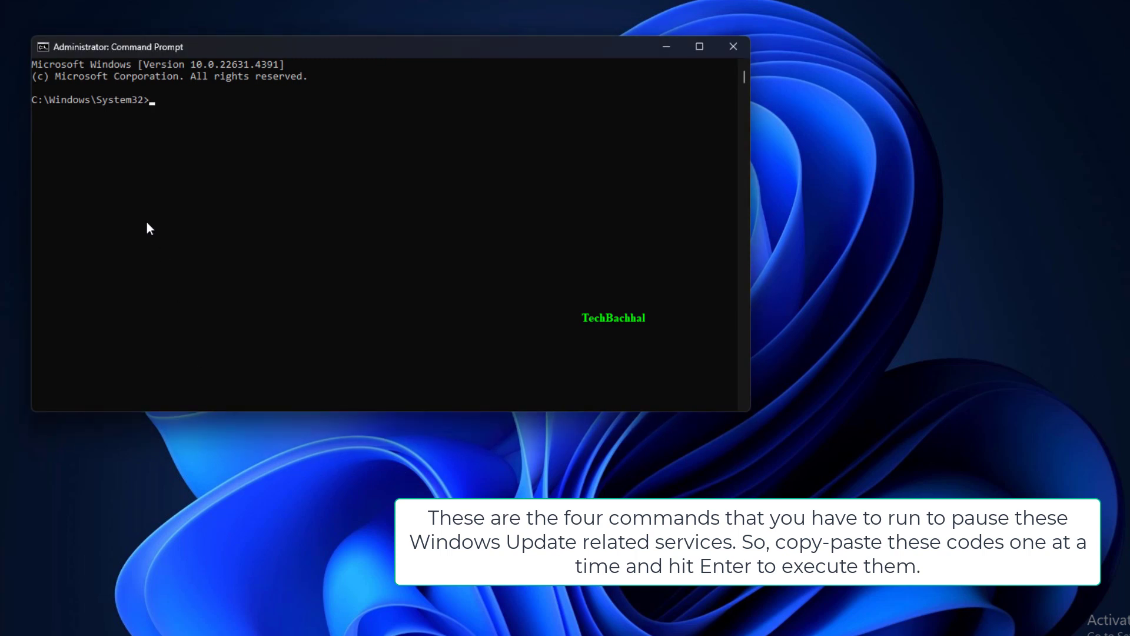
Step: Run the pasted net stop commands for wuauserv and cryptSvc in Command Prompt
type("net stop wuauserv")
key("Return")
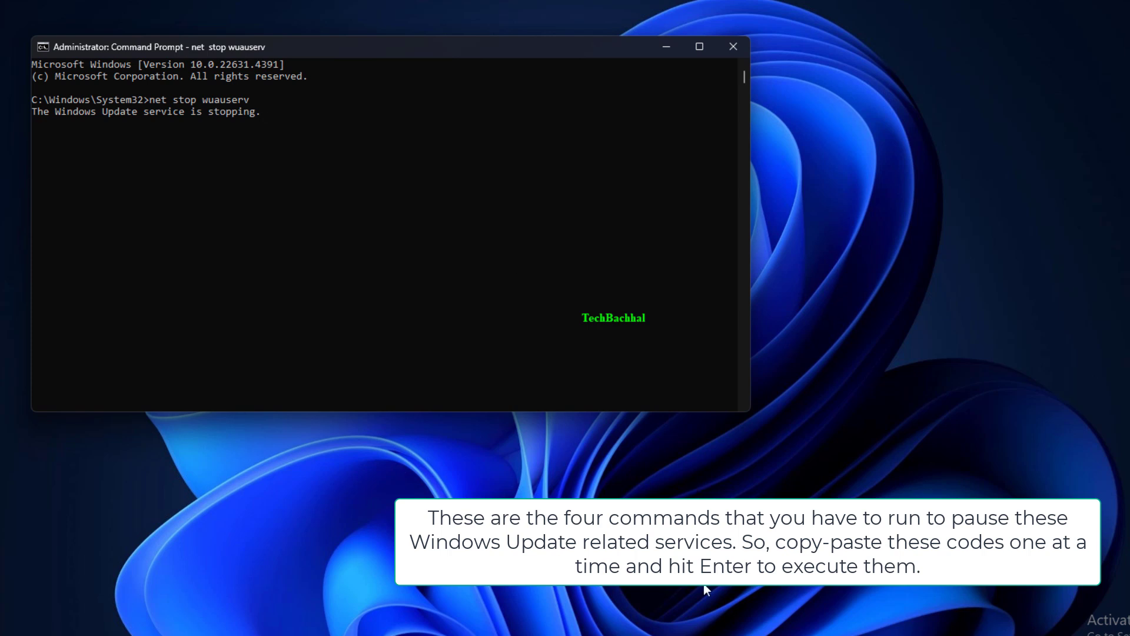
type("net stop cryptSvc")
key("Return")
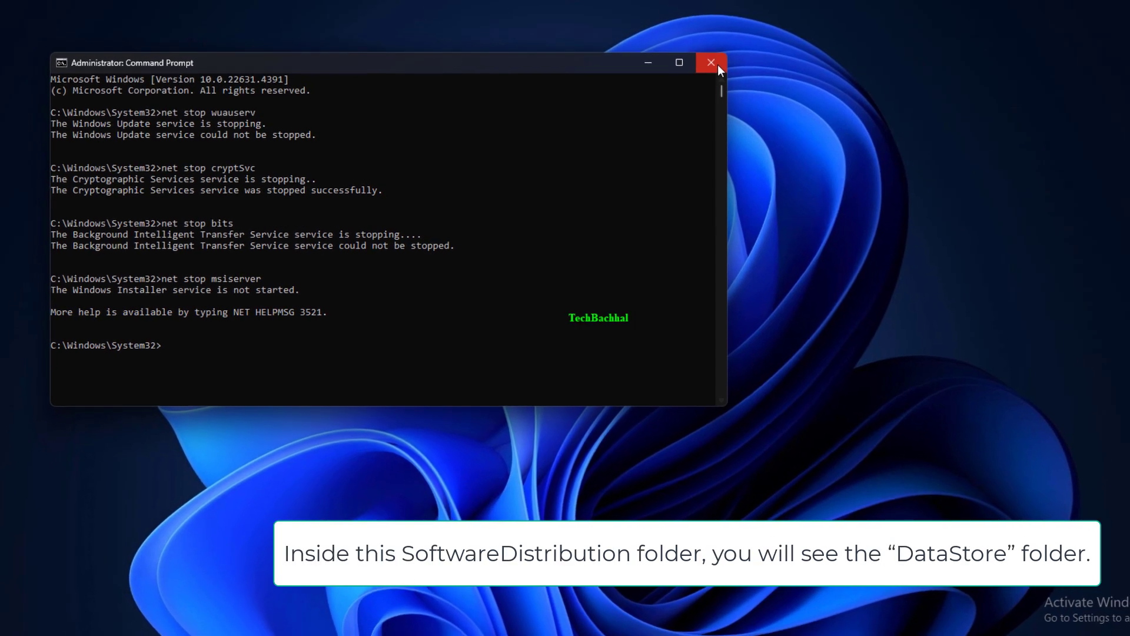
Step: Close Command Prompt and open C:\Windows\SoftwareDistribution in File Explorer
left_click(717, 64)
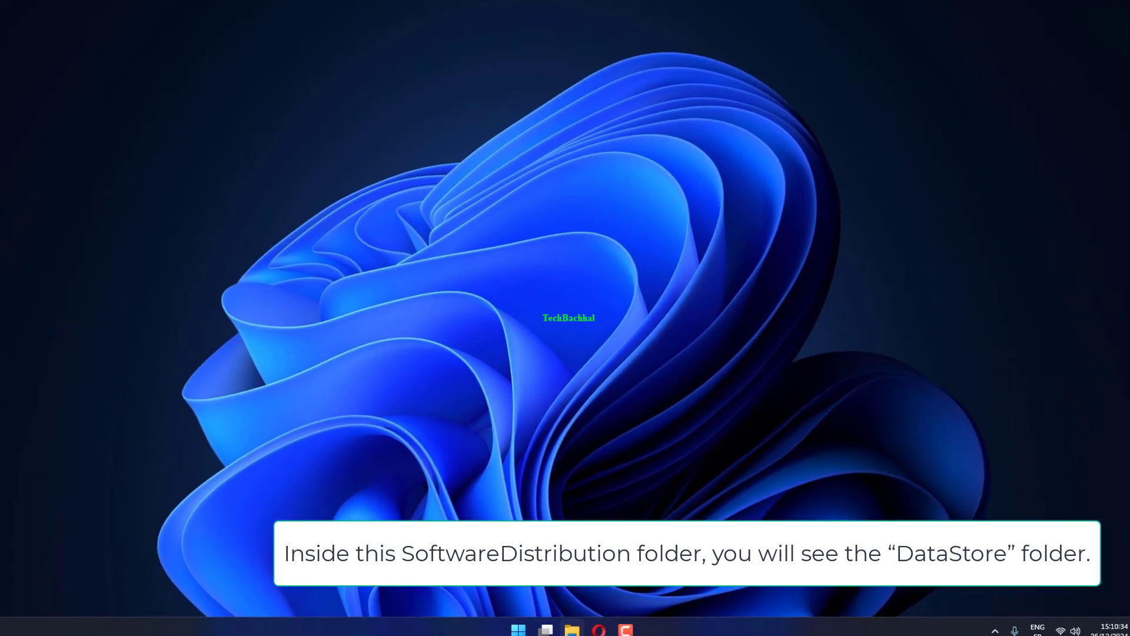
key("super+e")
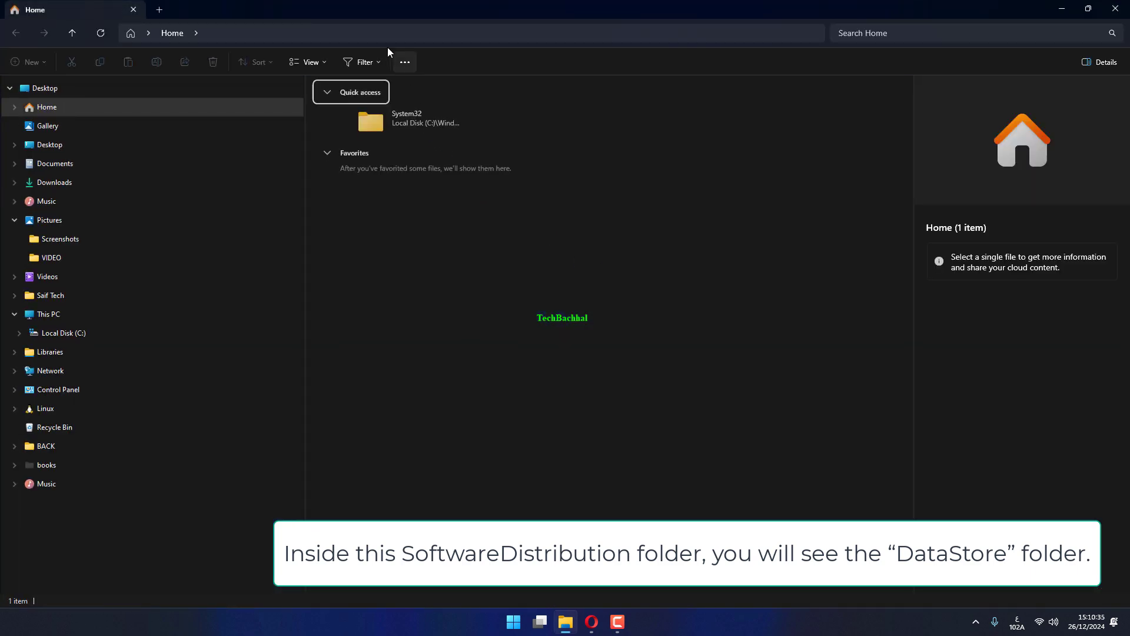
left_click(379, 37)
type("C:\\Windows\\SoftwareDistribution")
key("Return")
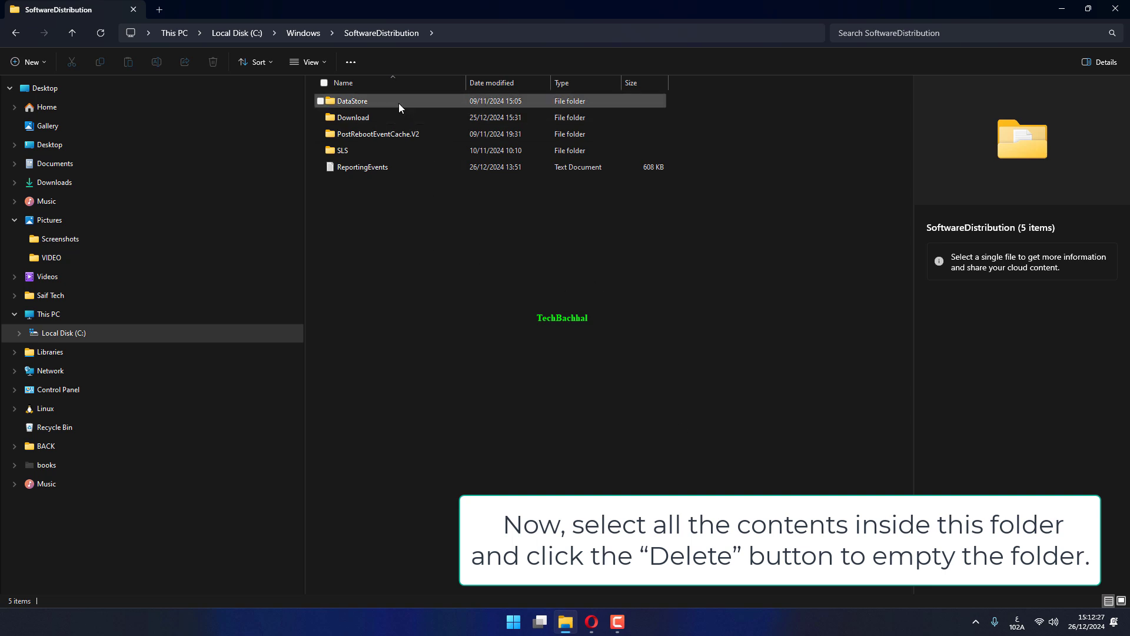
Step: Open DataStore and select its Logs, DataStore.edb and DataStore.jfm items
double_click(399, 103)
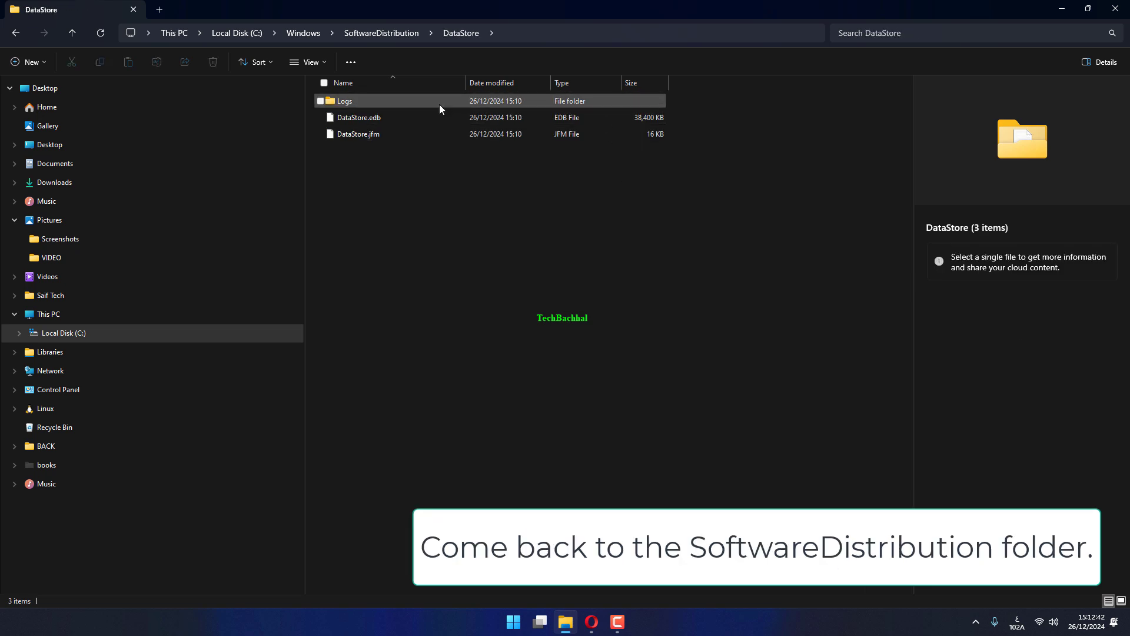
left_click(439, 104)
double_click(438, 104)
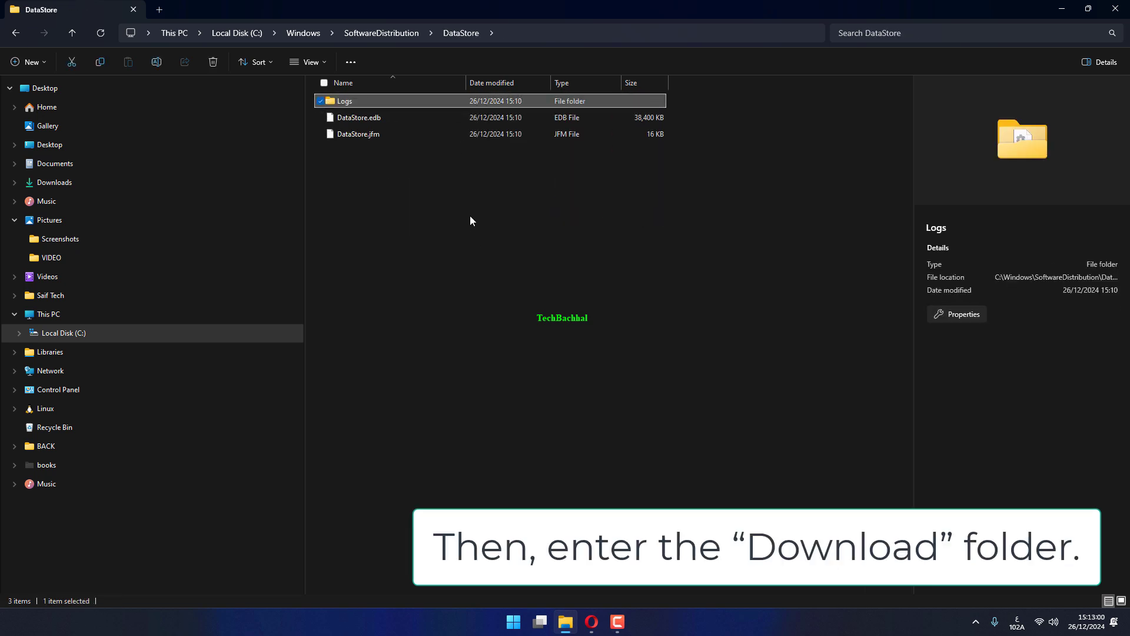
left_click_drag(470, 221, 432, 108)
right_click(430, 110)
left_click_drag(393, 211, 374, 102)
right_click(375, 101)
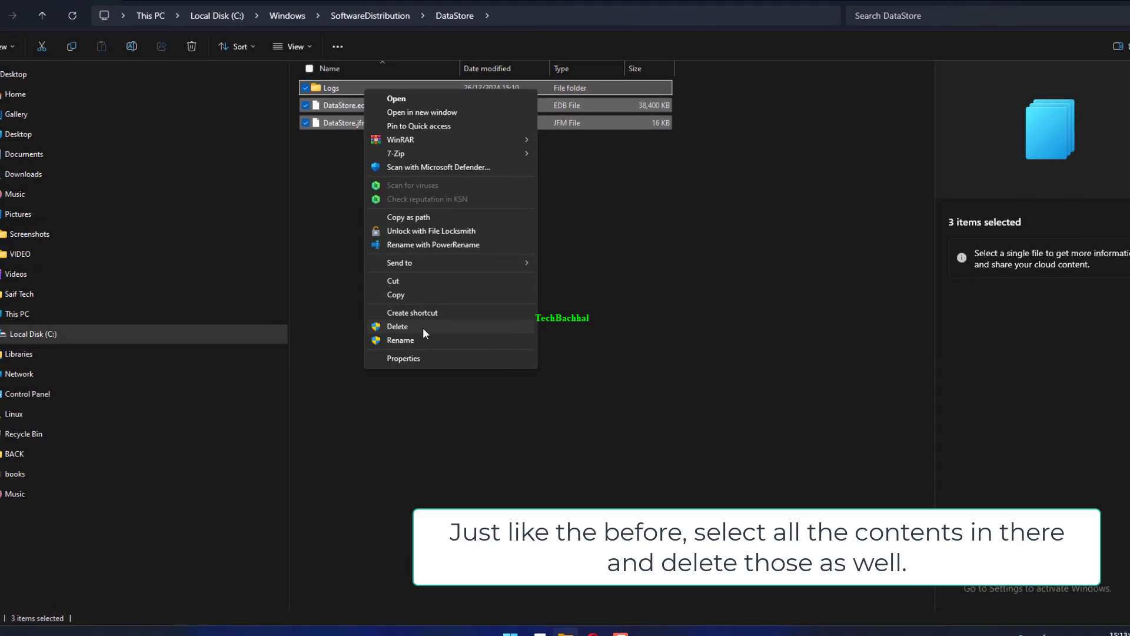
Step: Delete the DataStore items, then delete all nine folders inside Download
left_click(403, 328)
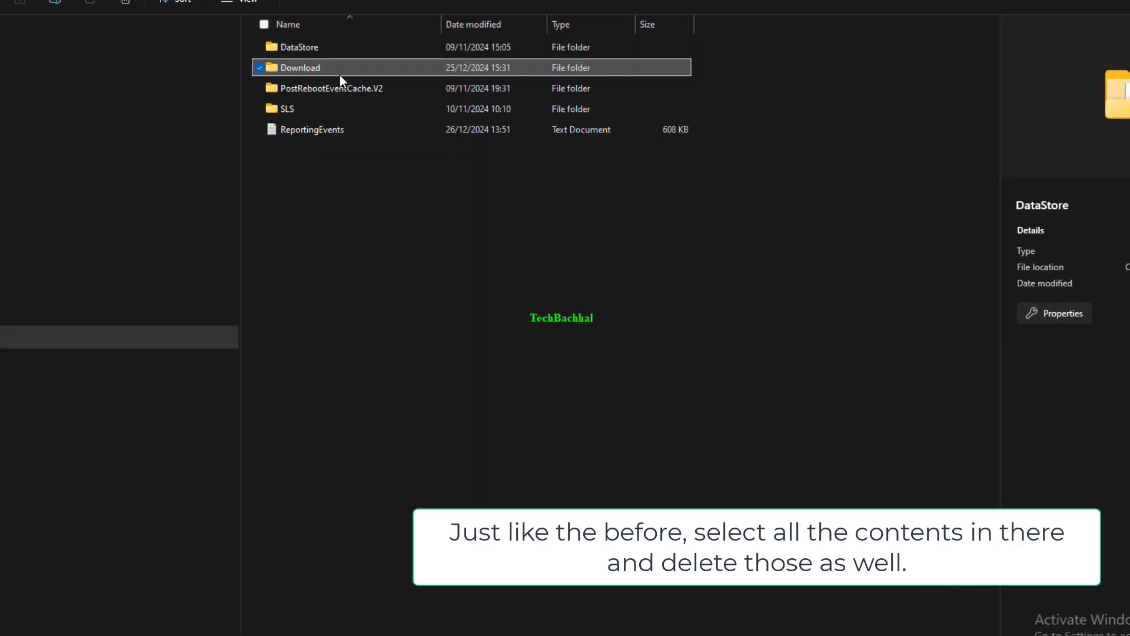
double_click(340, 76)
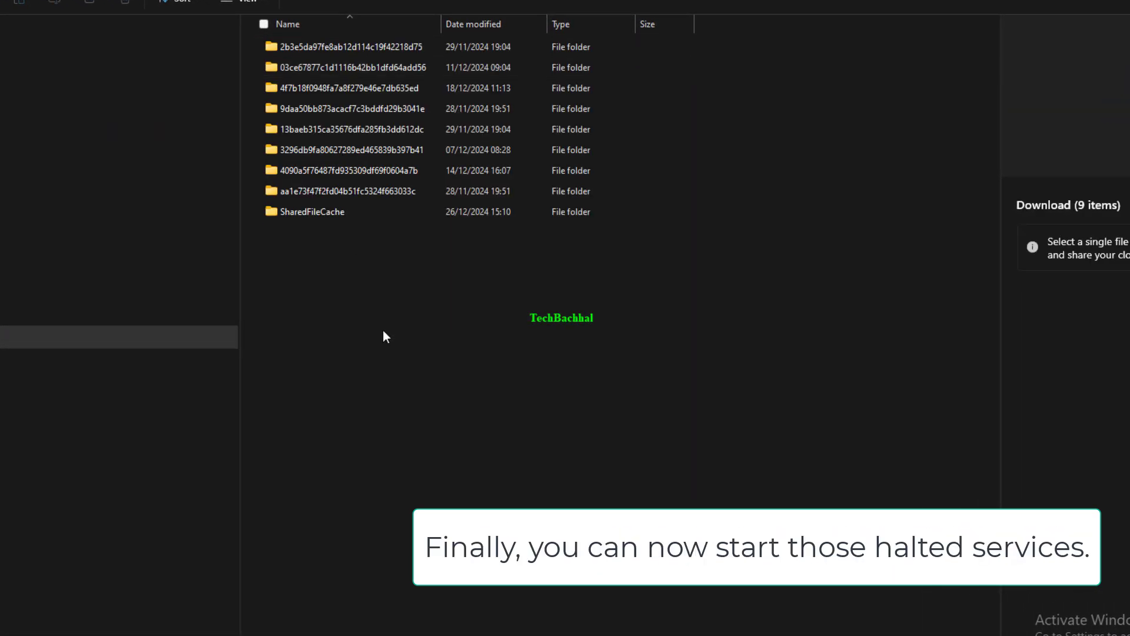
left_click_drag(383, 329, 393, 40)
right_click(378, 66)
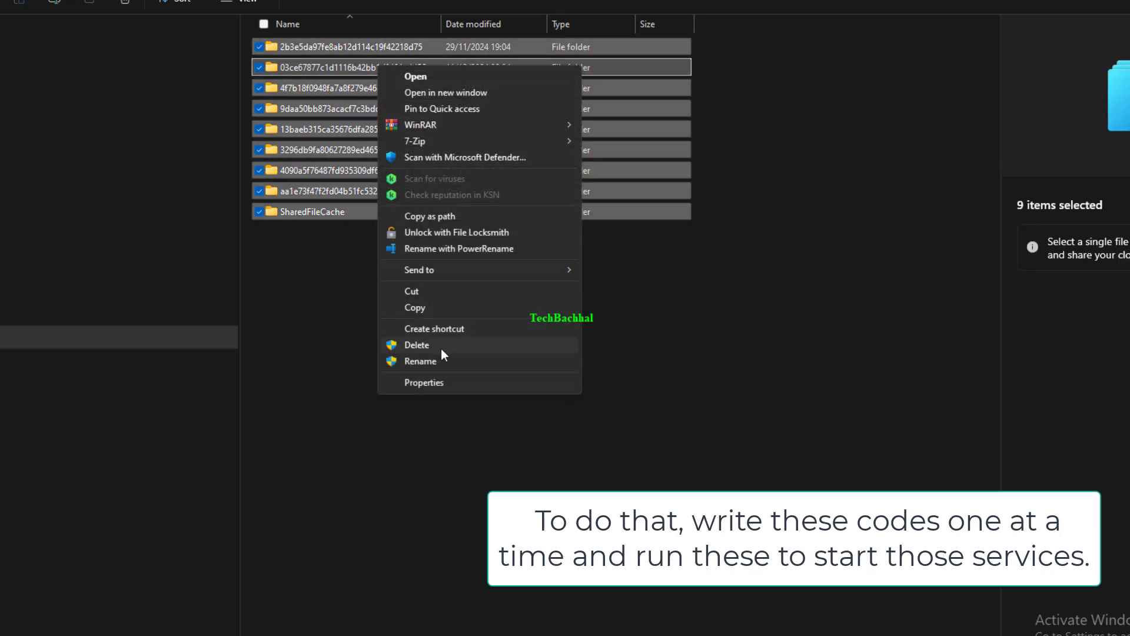
left_click(450, 348)
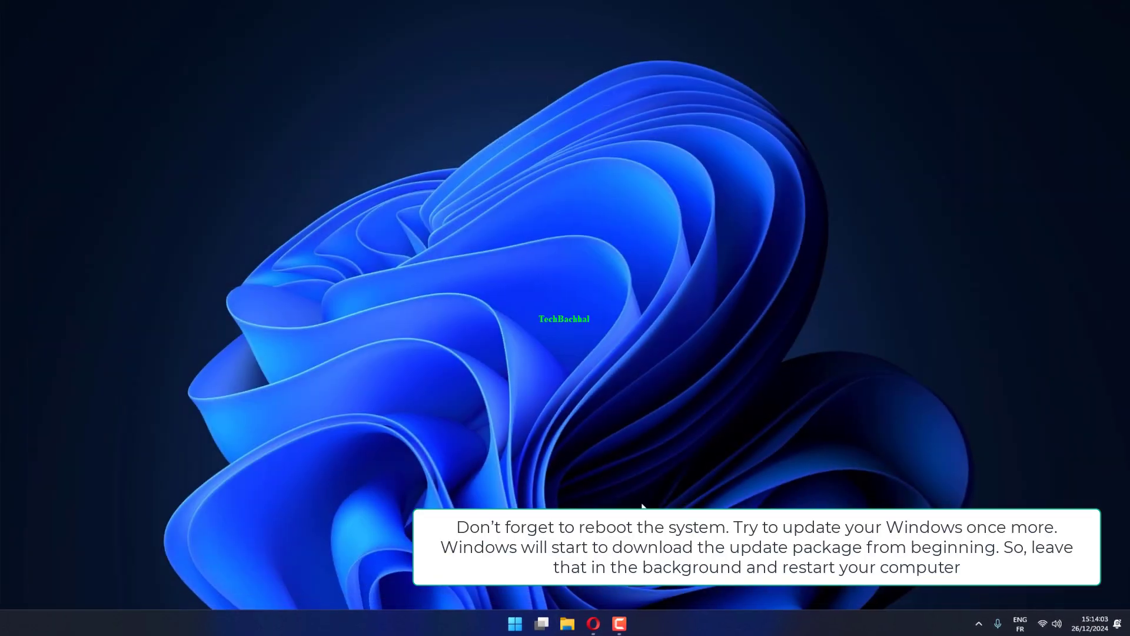
Step: Reopen an admin Command Prompt and run net start for wuauserv, cryptSvc, bits and msiserver
key("super")
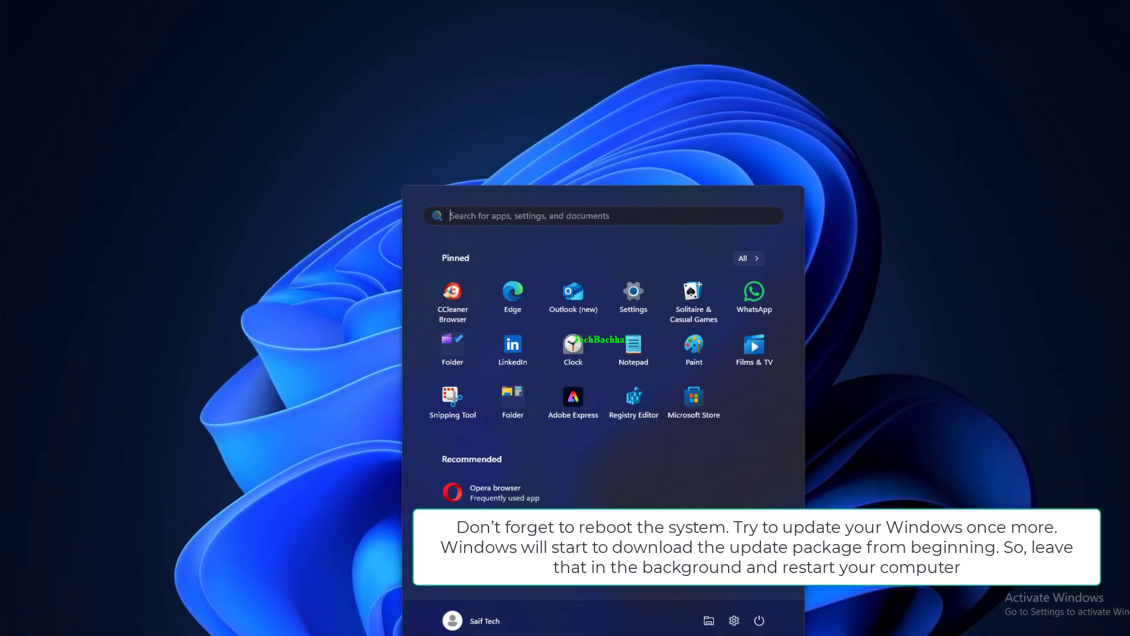
type("cmd")
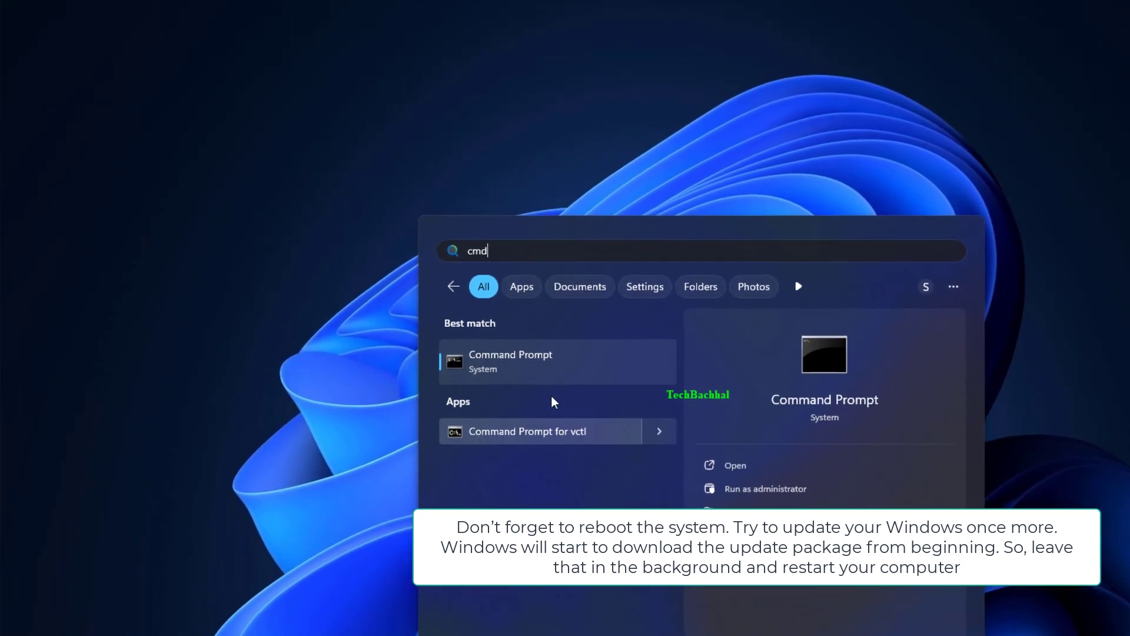
right_click(516, 372)
left_click(538, 386)
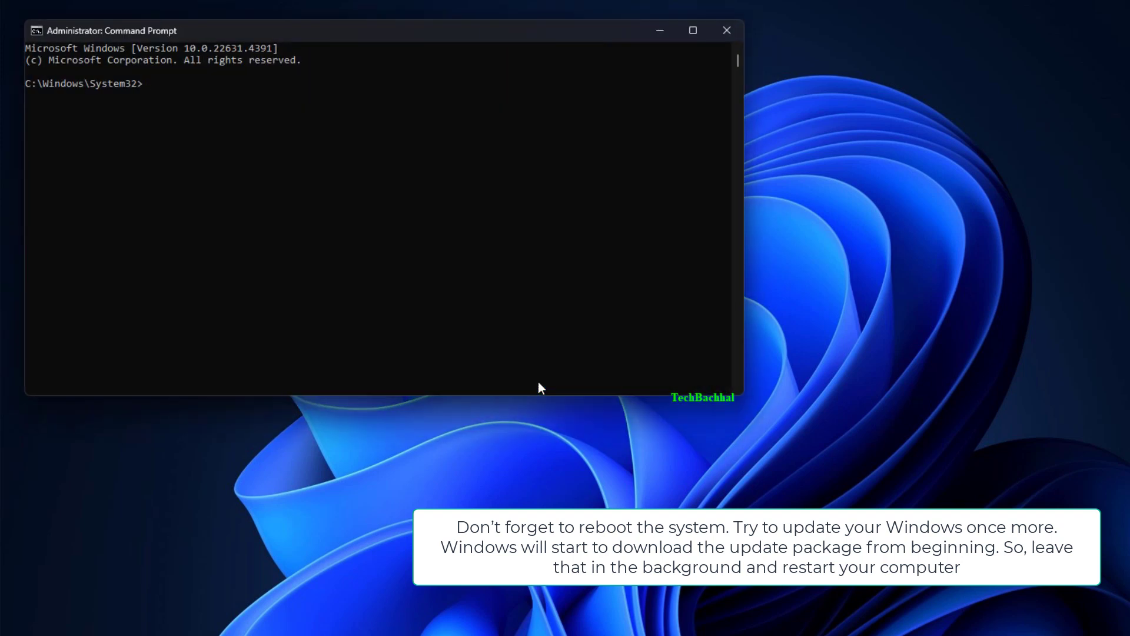
type("net start wuauserv net start cryptSvc net start bits net start msiserver")
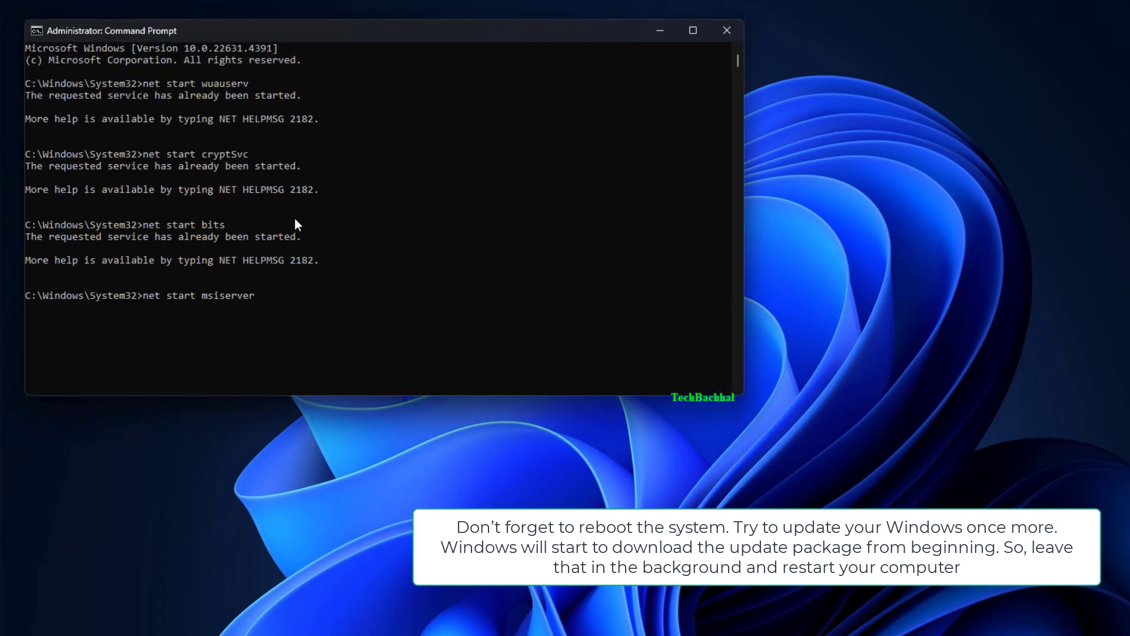
key("Return")
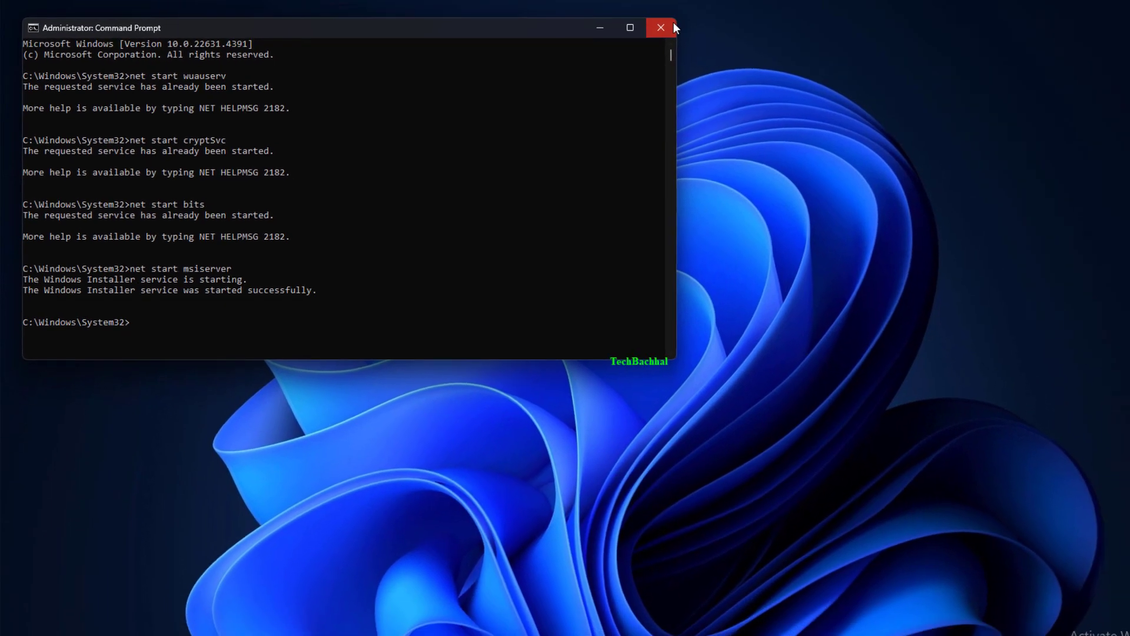
Step: Close Command Prompt and restart the PC from the Start menu power options
left_click(673, 28)
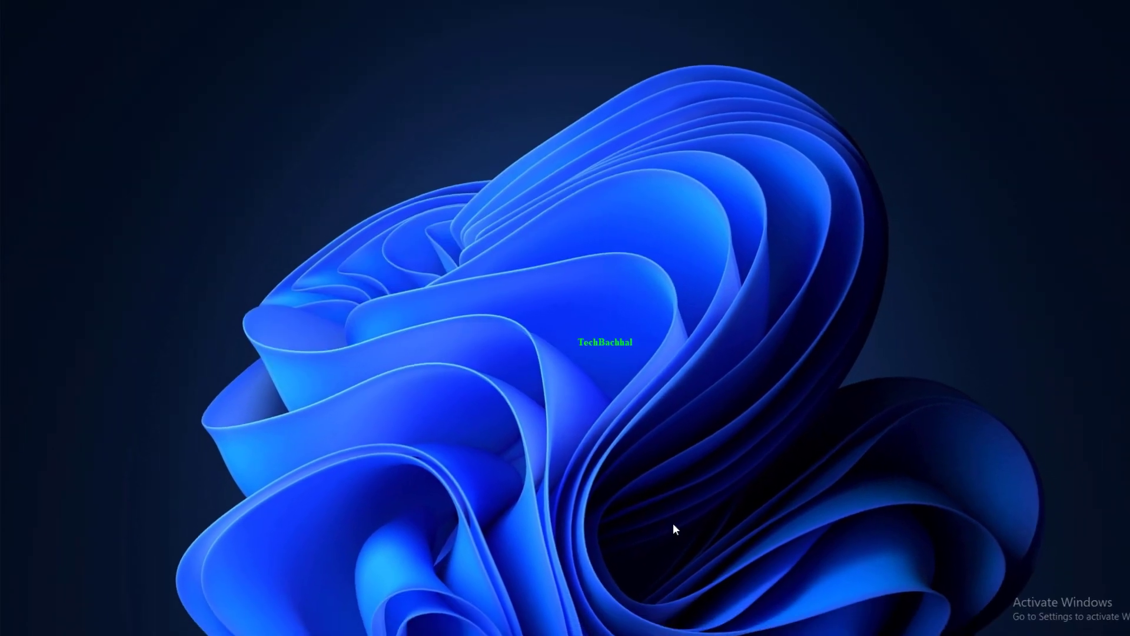
key("super")
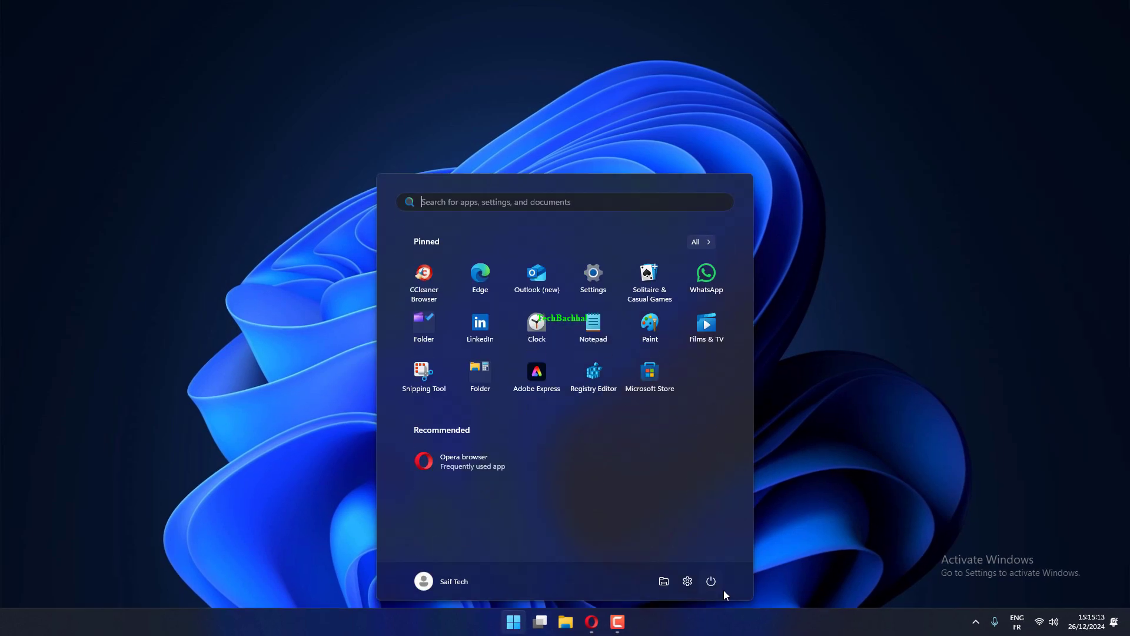
left_click(711, 581)
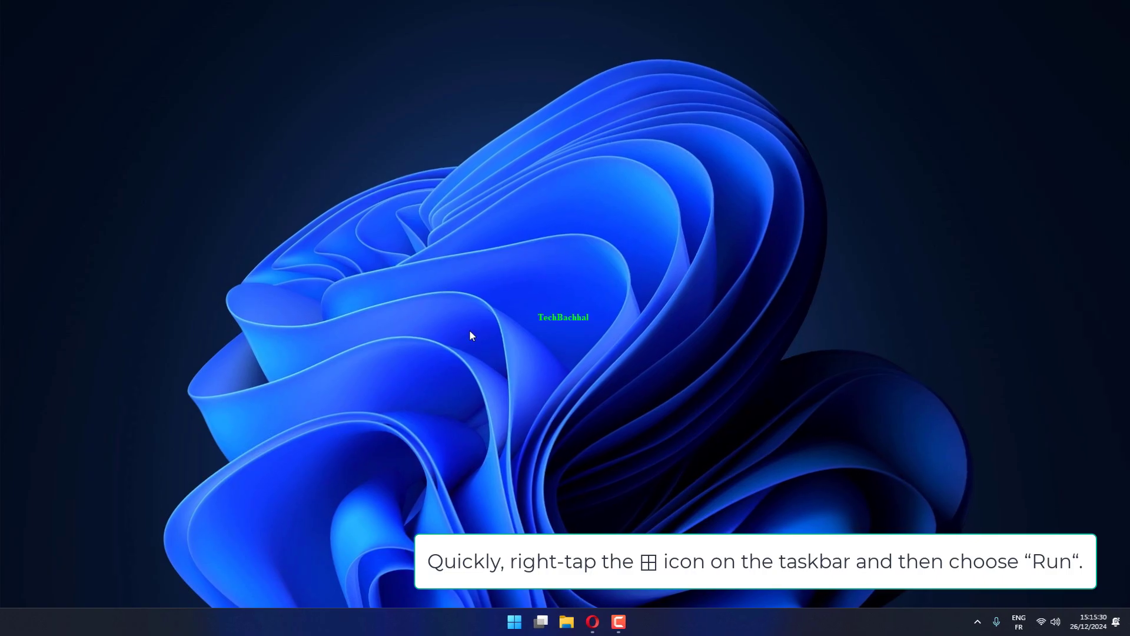
Step: Launch Disk Cleanup with cleanmgr from the Run dialog
key("super+r")
type("cleanmgr")
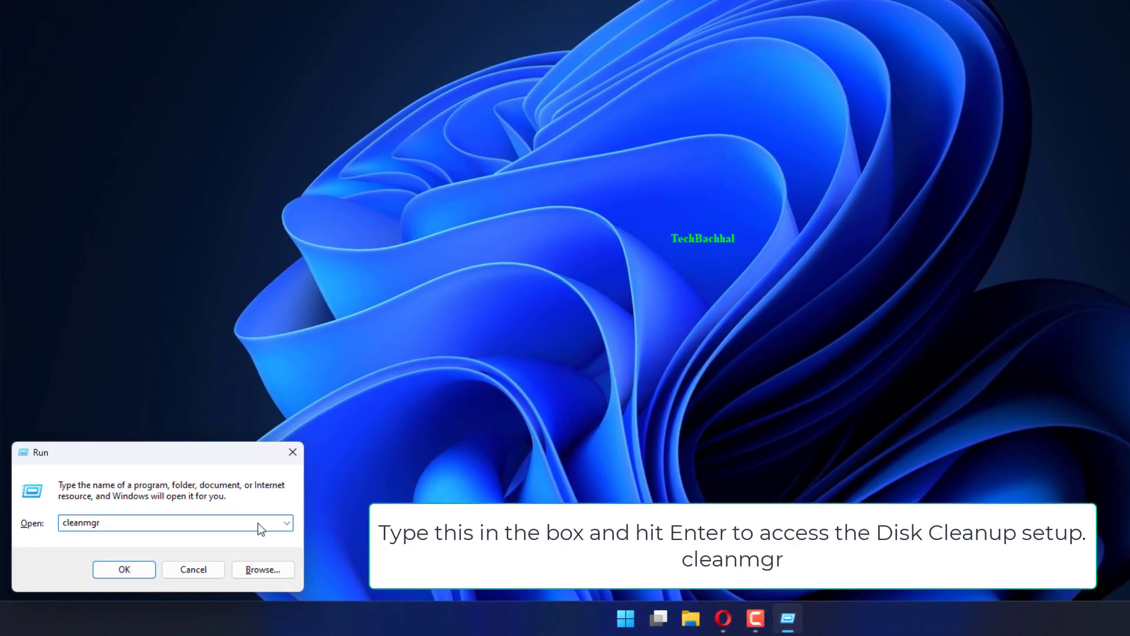
key("Return")
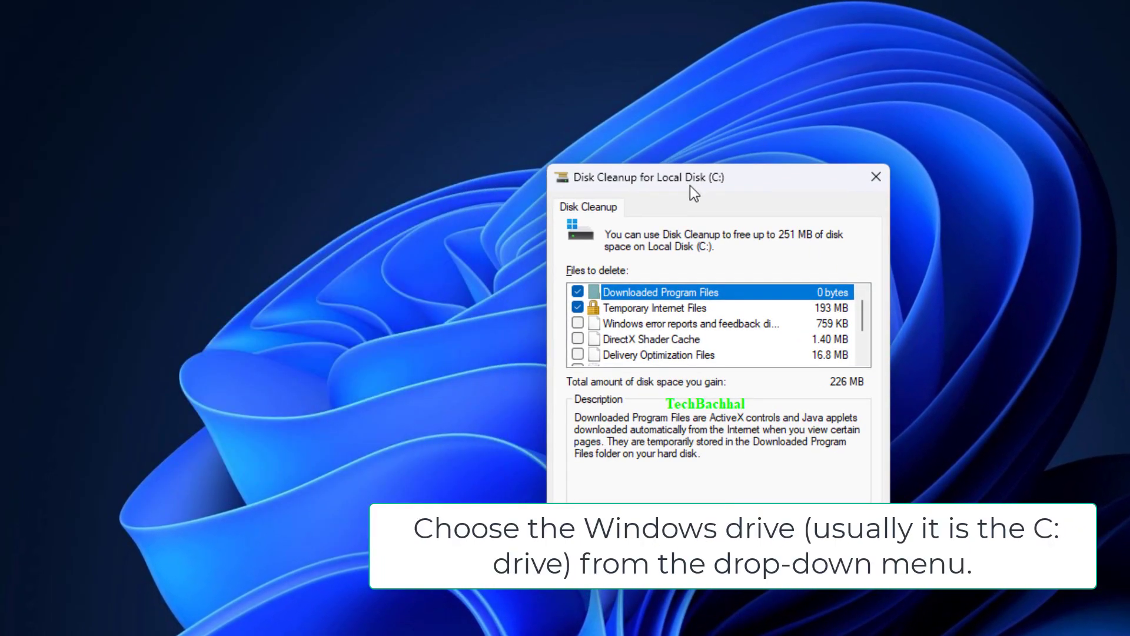
Step: Tick Delivery Optimization Files and Recycle Bin, then permanently delete the selected files
scroll(718, 324, "down", 1)
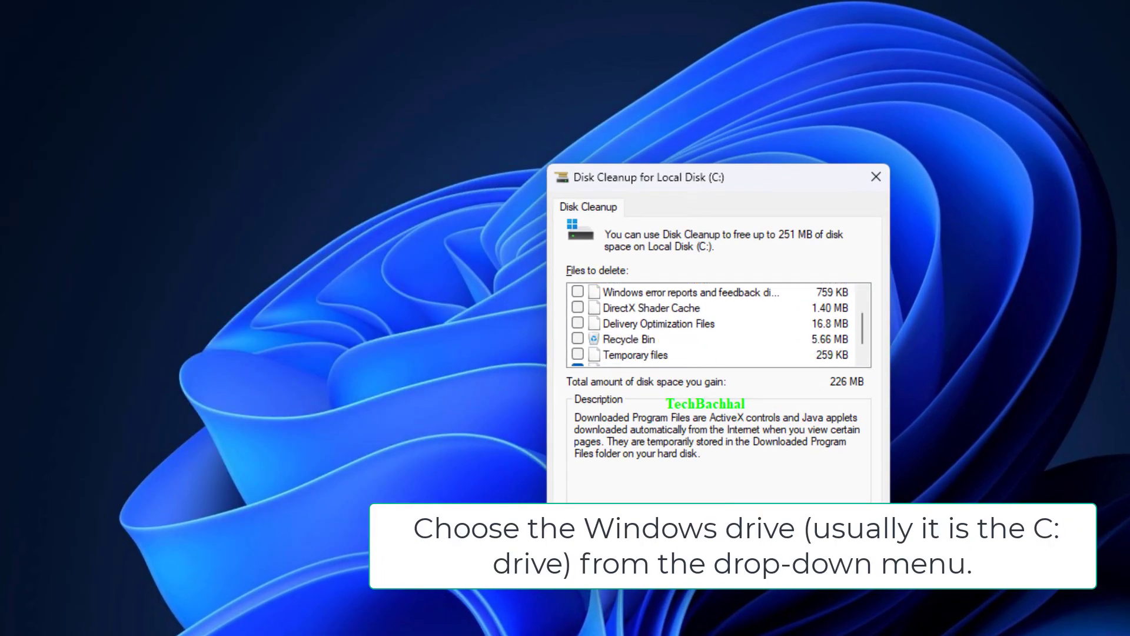
left_click(577, 324)
left_click(586, 340)
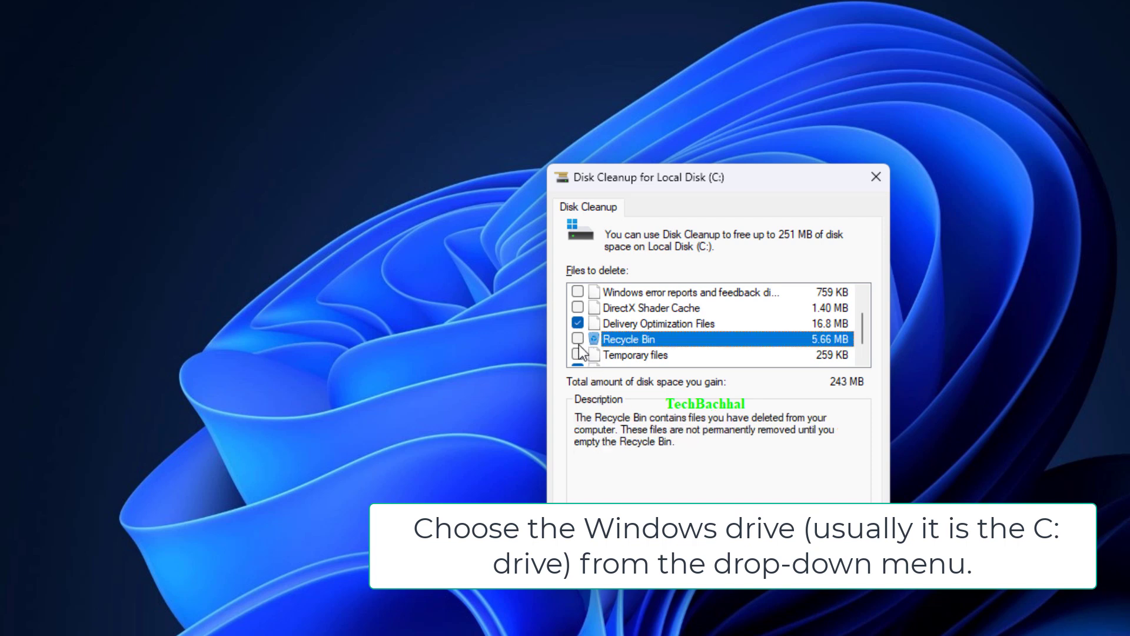
scroll(677, 329, "down", 1)
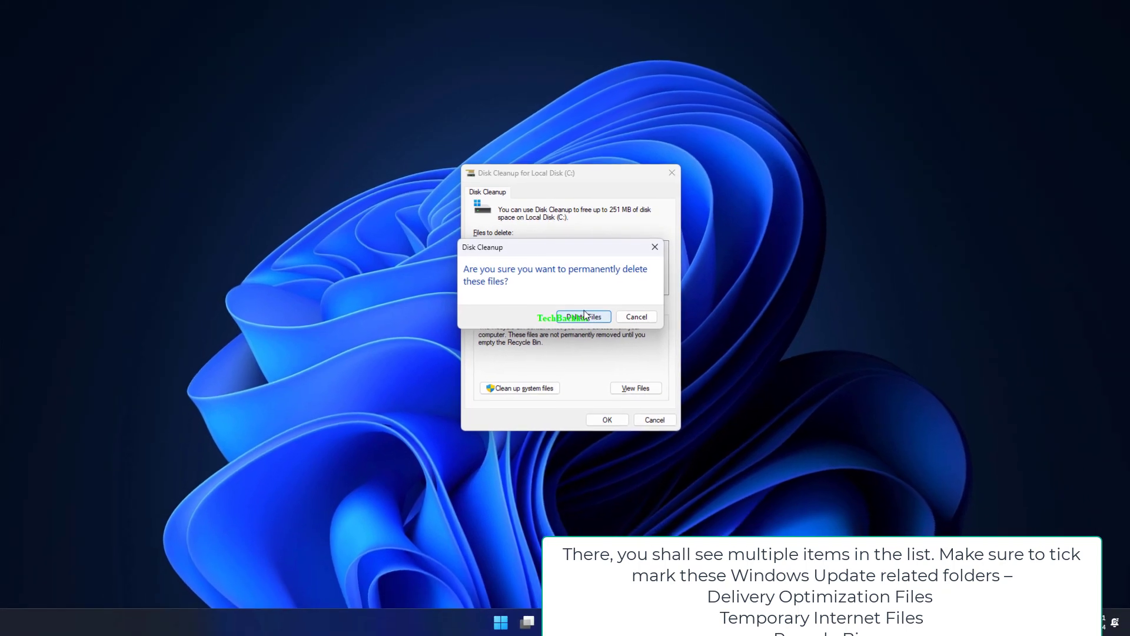
left_click(583, 316)
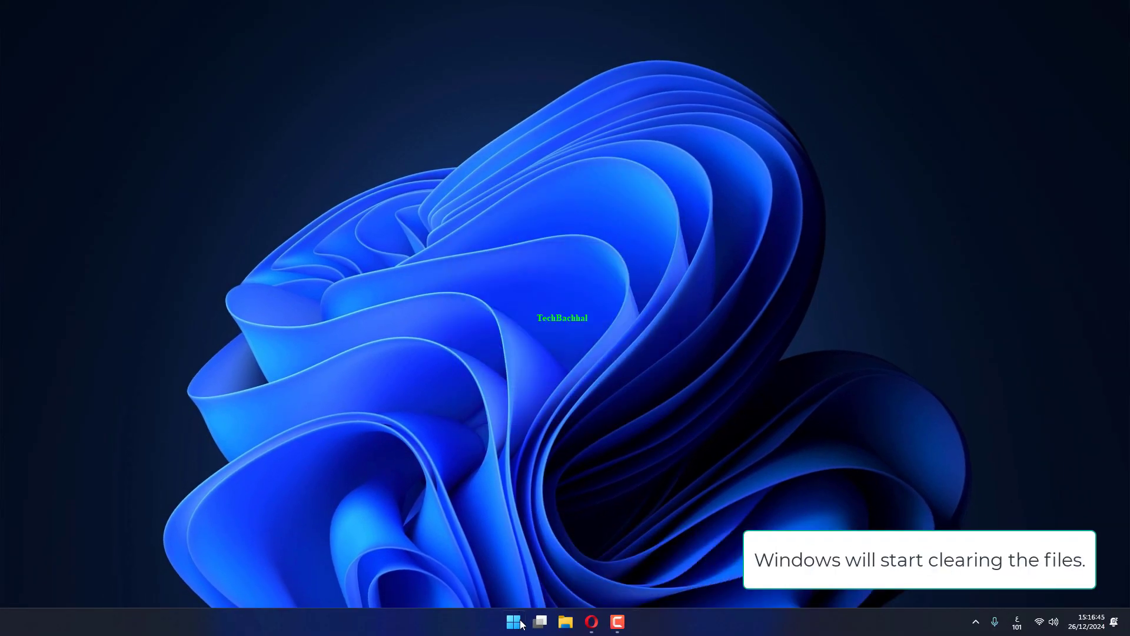
Step: Bring up the power options in the Start menu
left_click(517, 625)
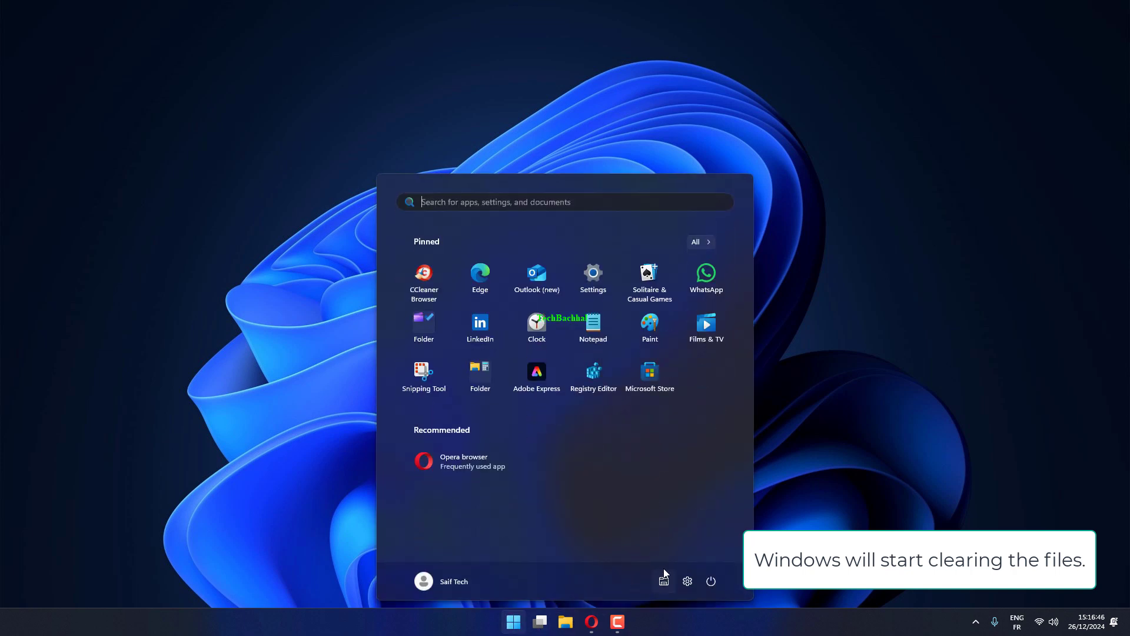
left_click(710, 584)
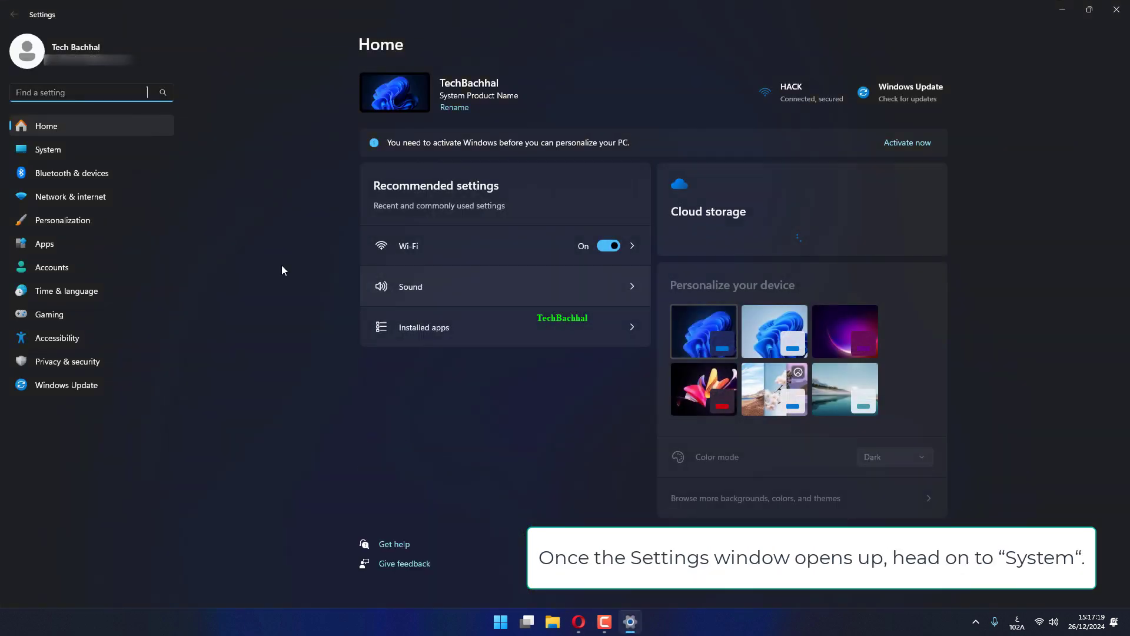
Step: Navigate to System > Troubleshoot > Other troubleshooters in Settings
left_click(80, 149)
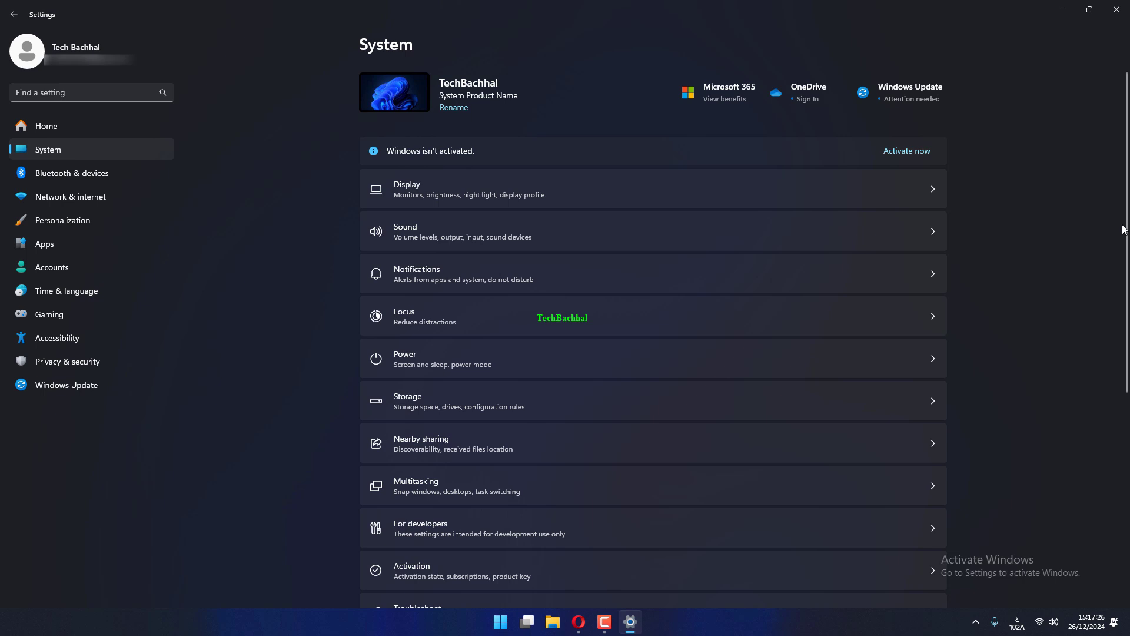
left_click_drag(1124, 238, 1099, 457)
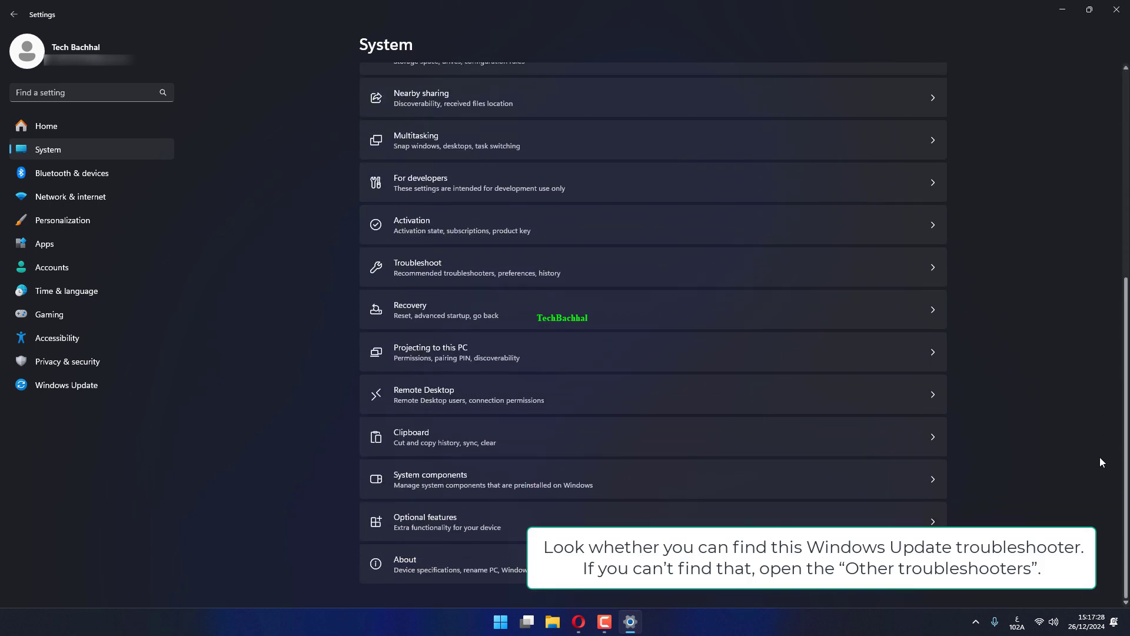
left_click(542, 275)
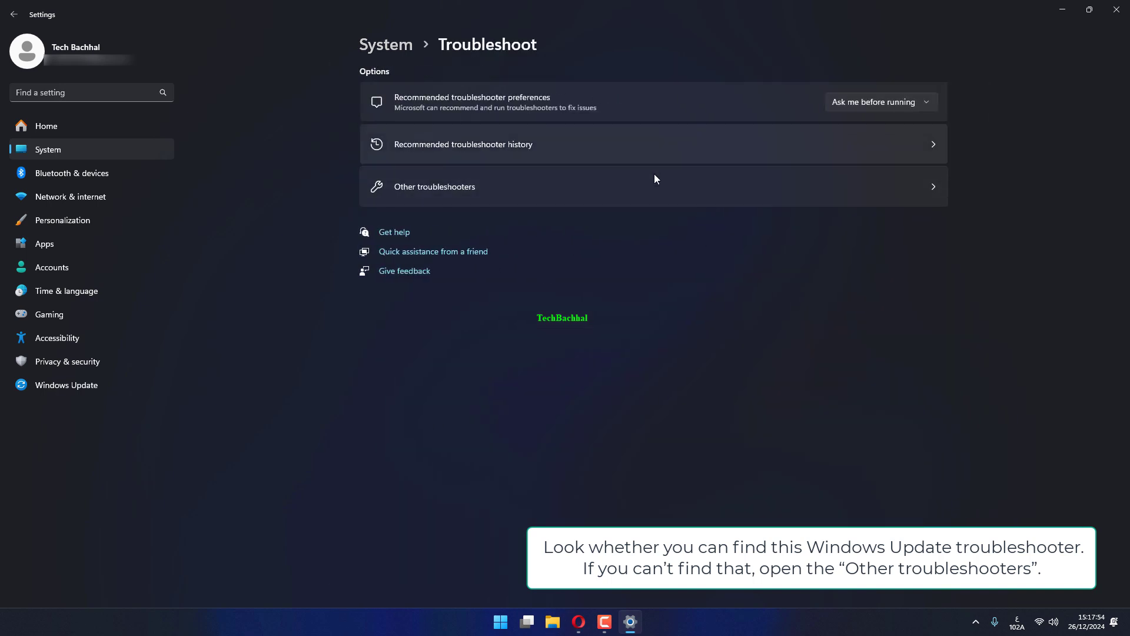
left_click(655, 180)
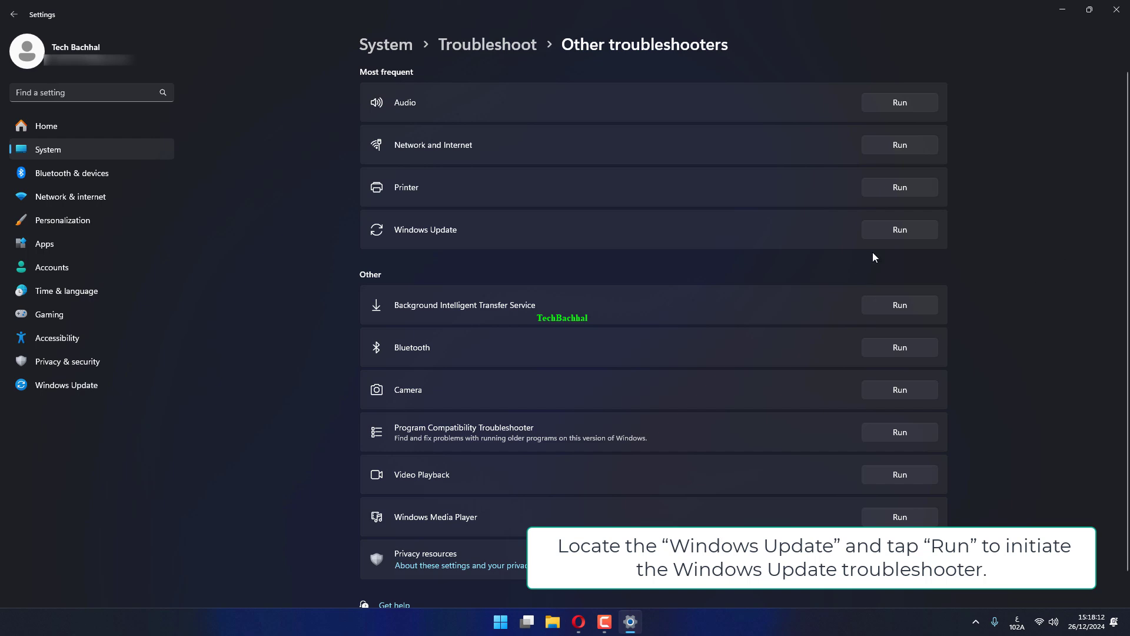
Step: Run the Windows Update troubleshooter and move its window up and to the right
left_click(888, 236)
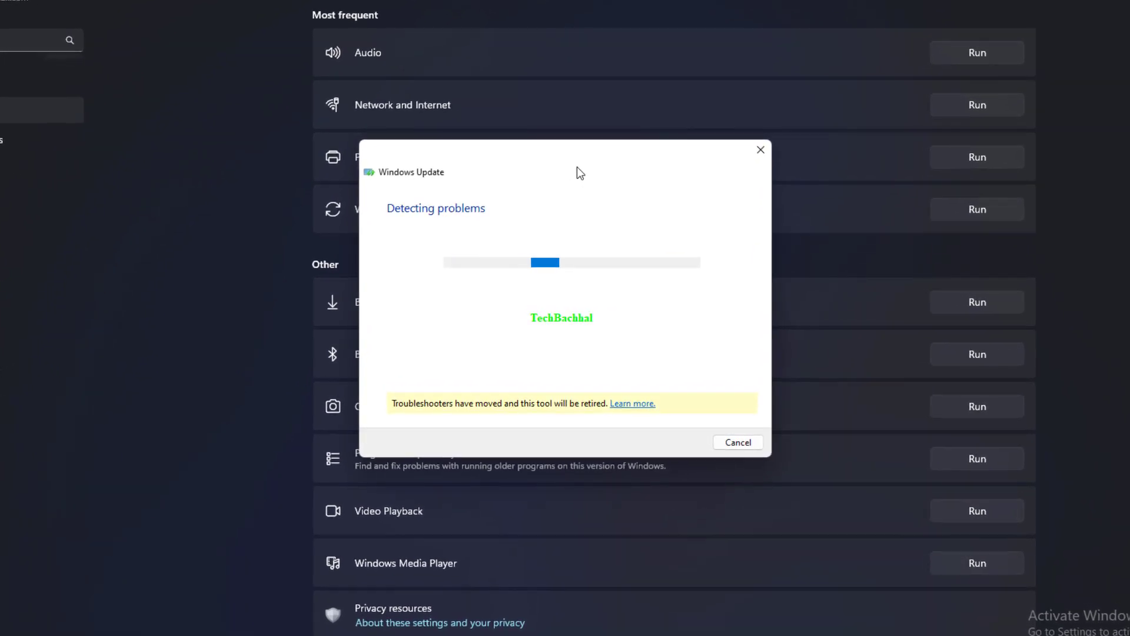
left_click_drag(587, 173, 675, 151)
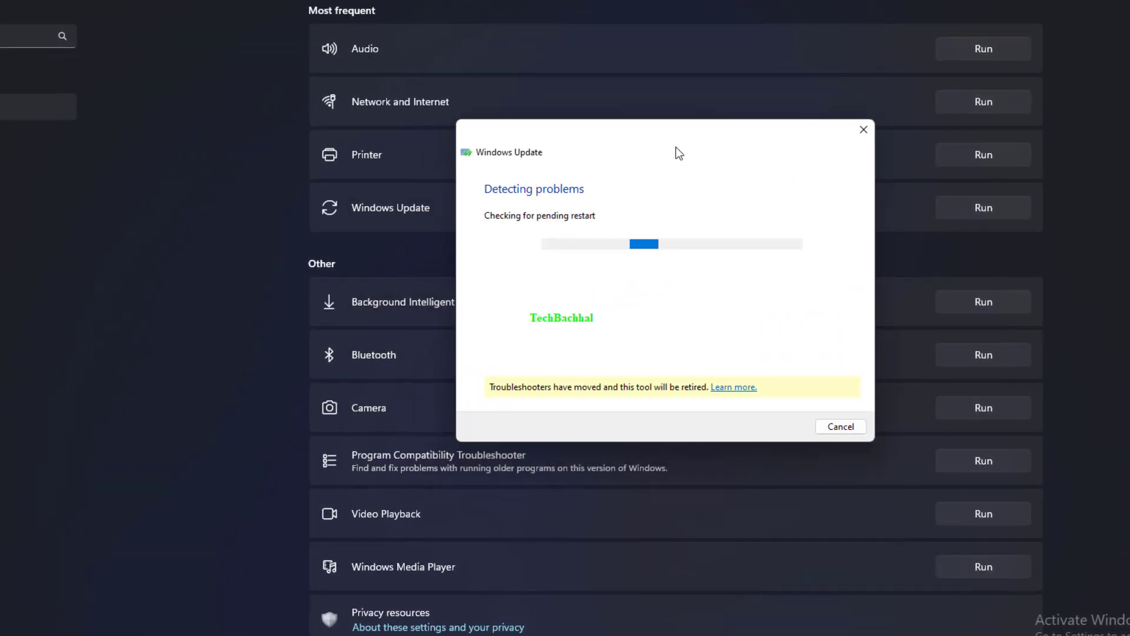